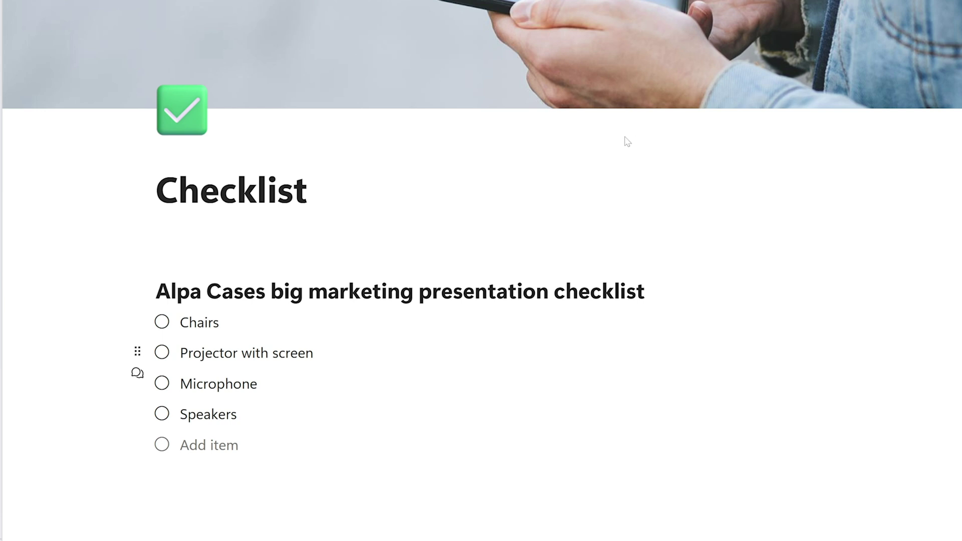
Convert the 'Alpa Cases big marketing presentation checklist' heading and its four items into a Loop component.
left_click_drag(245, 414, 155, 290)
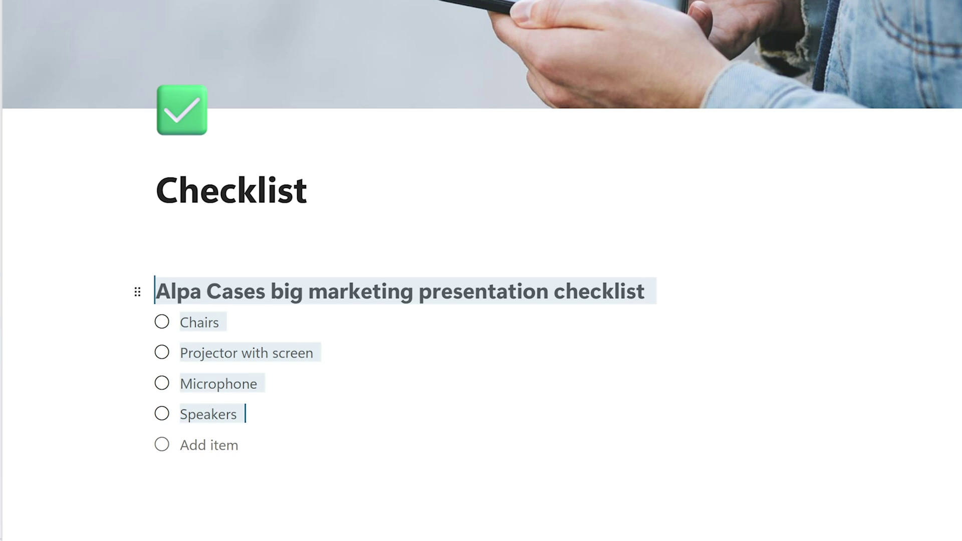
left_click(138, 292)
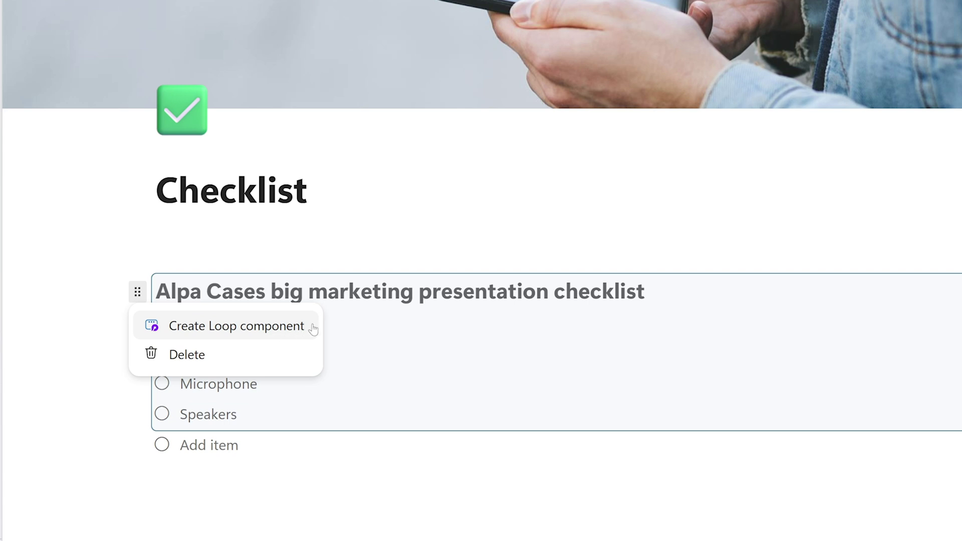
left_click(312, 326)
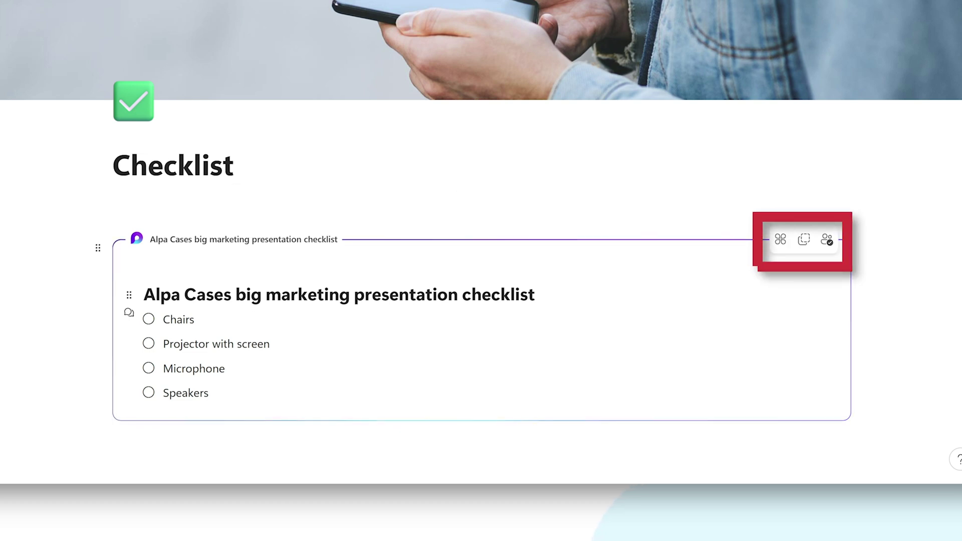
Copy the checklist component's link with Can edit permission for people in WorkplaceBuddy B.V.
left_click(782, 240)
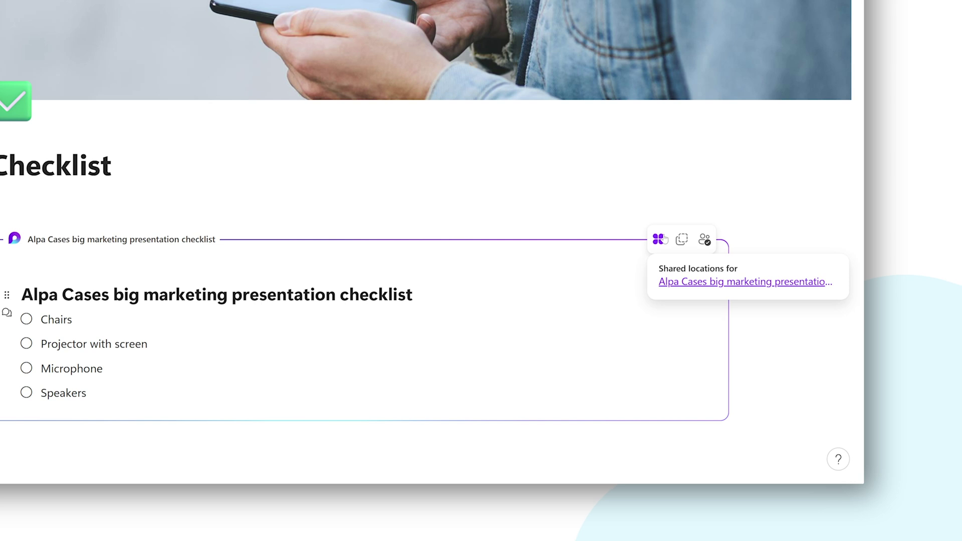
left_click(660, 240)
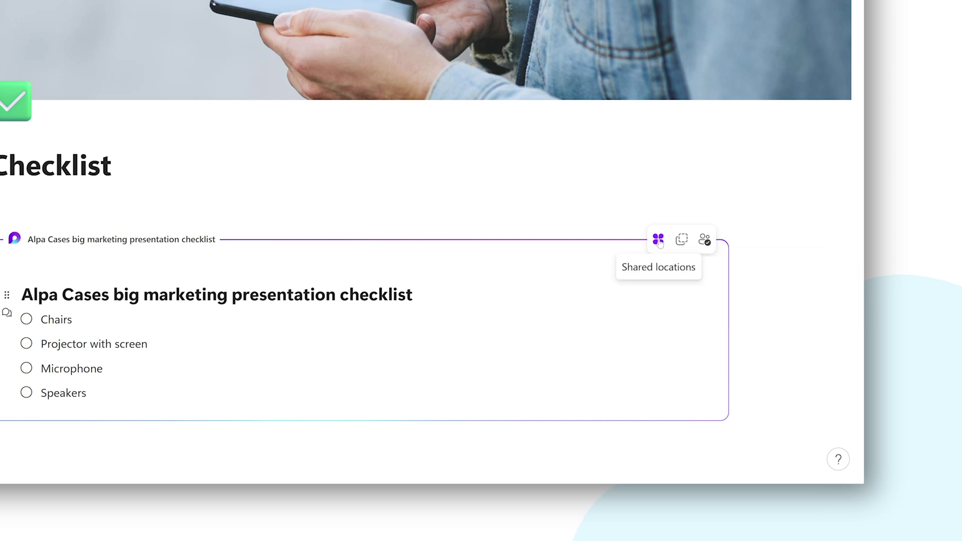
left_click(687, 245)
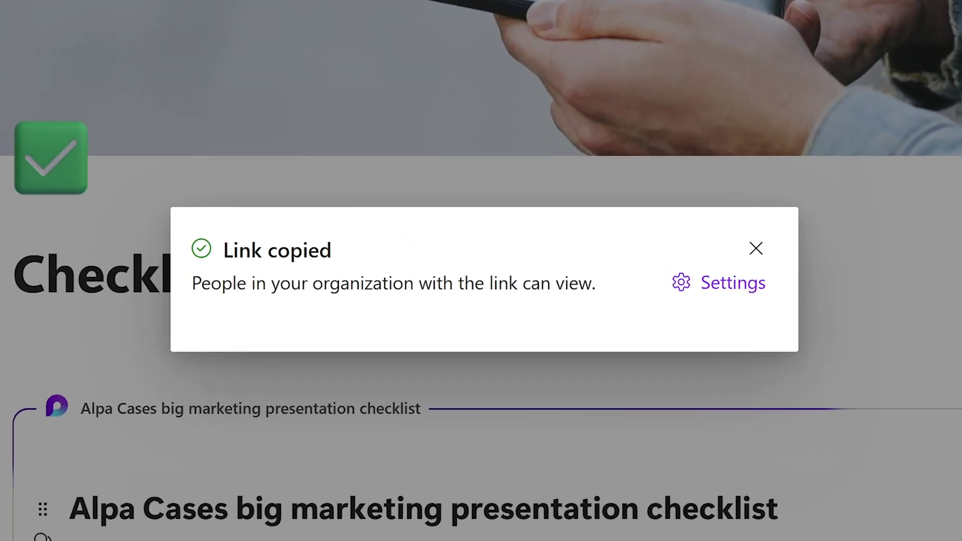
left_click(737, 291)
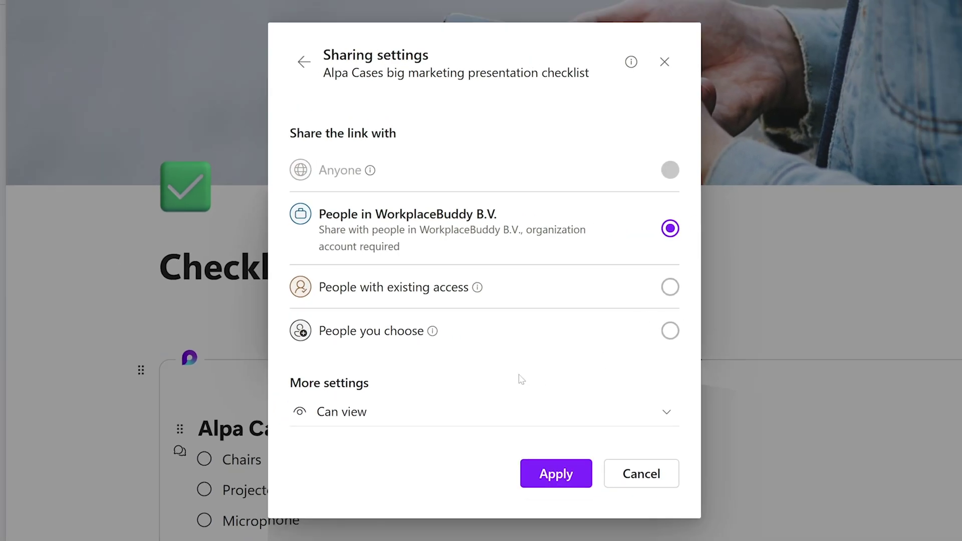
left_click(631, 414)
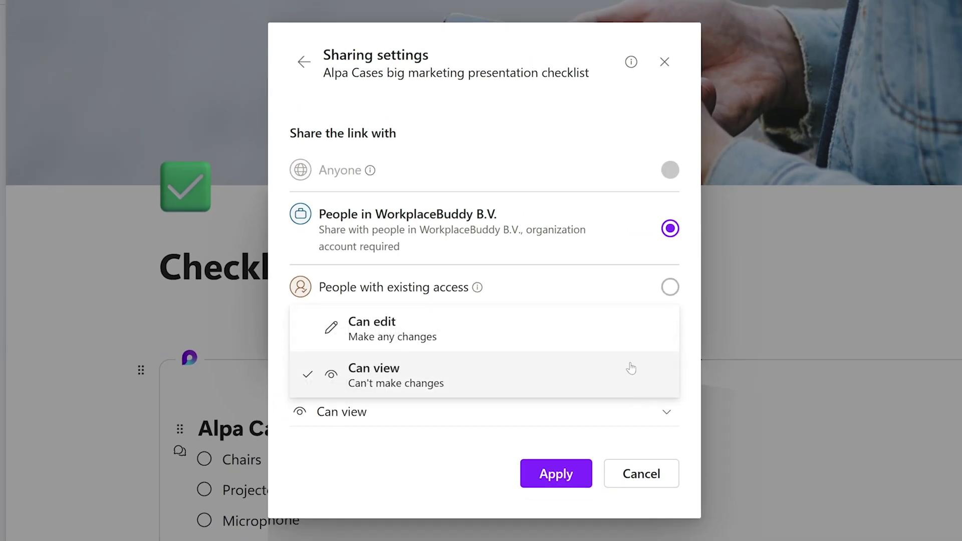
left_click(608, 329)
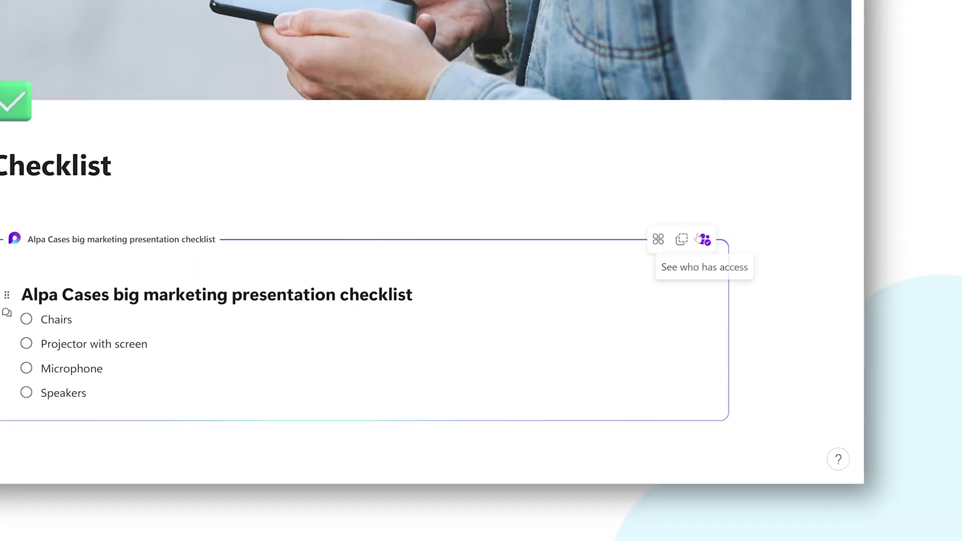
left_click(703, 238)
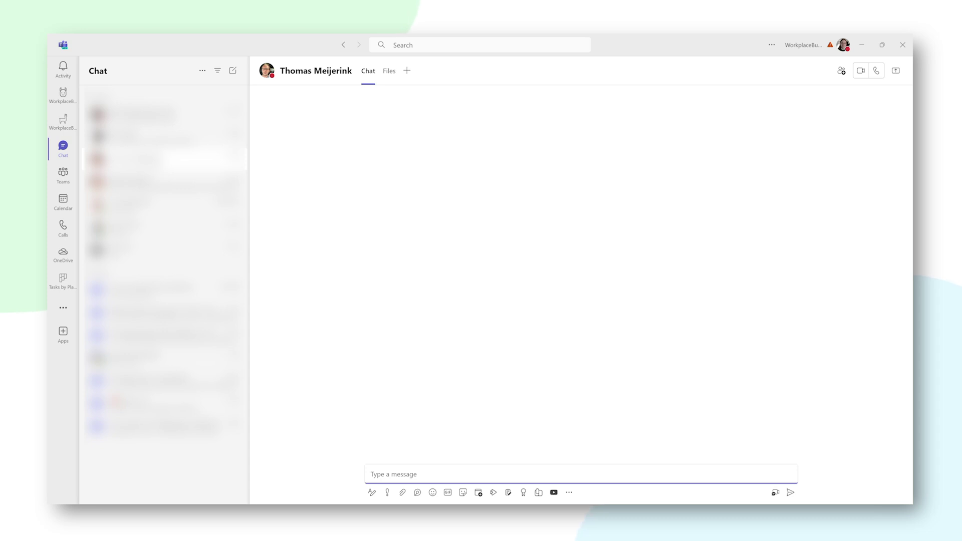
Paste the checklist Loop component into the Teams chat and send it.
type("Loop component")
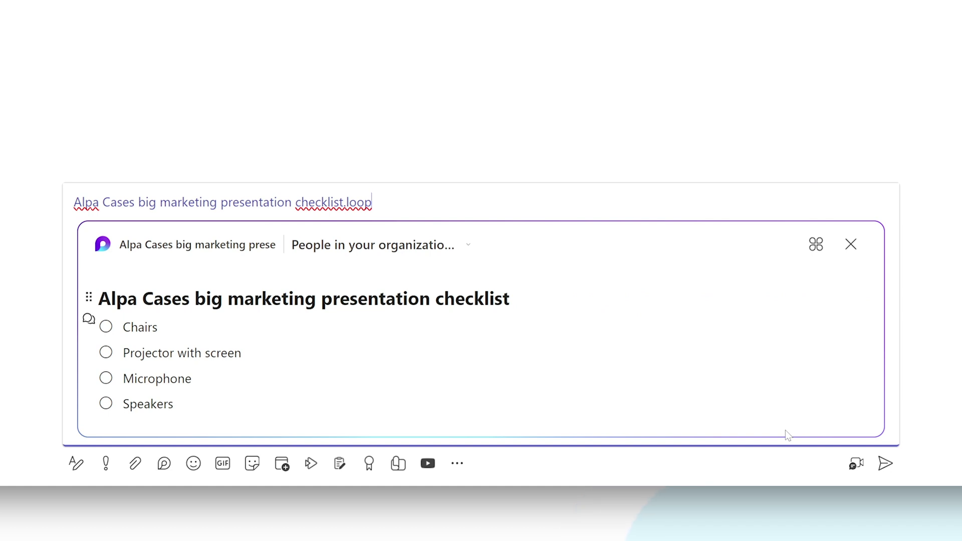
key("Return")
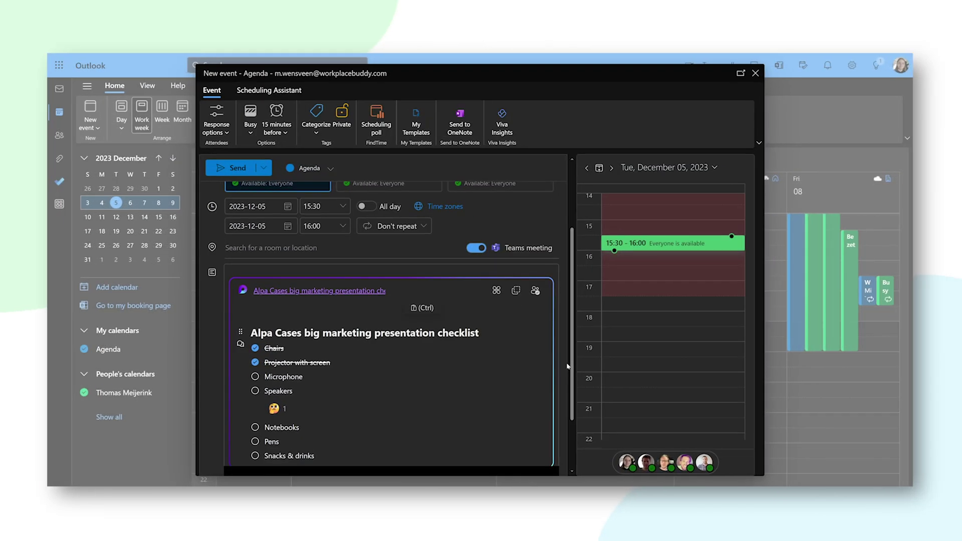
Scroll down the new Outlook Agenda event holding the checklist component.
scroll(568, 366, "down", 2)
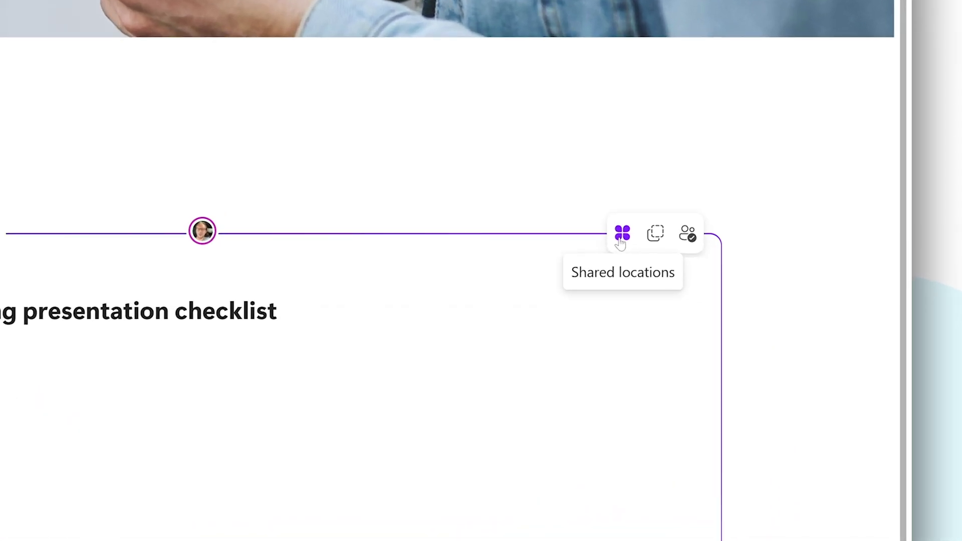
Check the checklist component's shared locations and who has access to it.
left_click(622, 234)
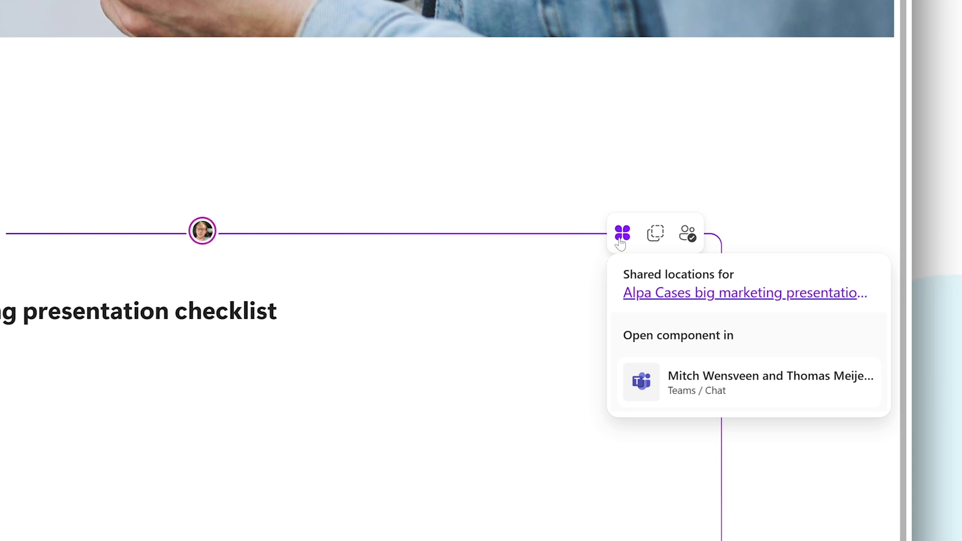
left_click(621, 243)
left_click(687, 244)
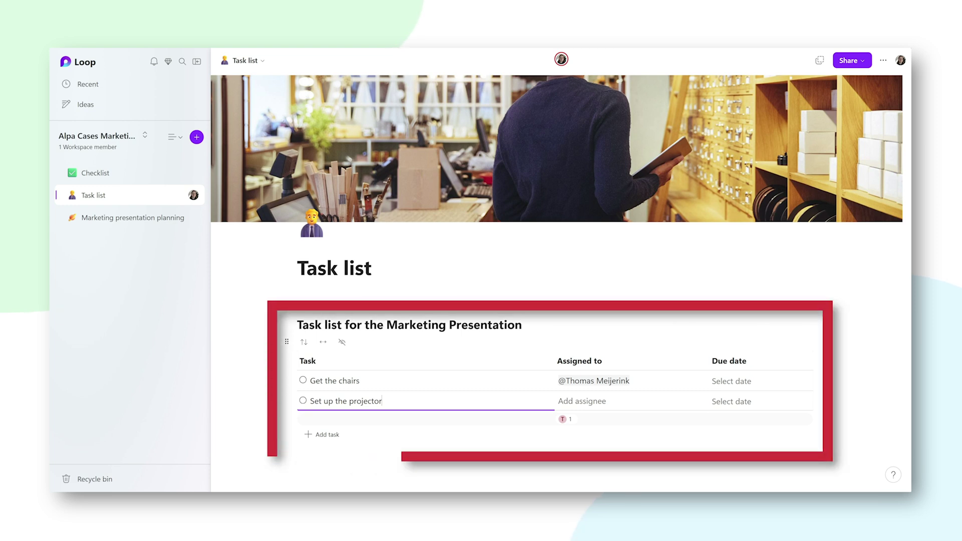
Assign 'Set up the projector' to the same person as 'Get the chairs' and make the task list a Loop component.
key("Tab")
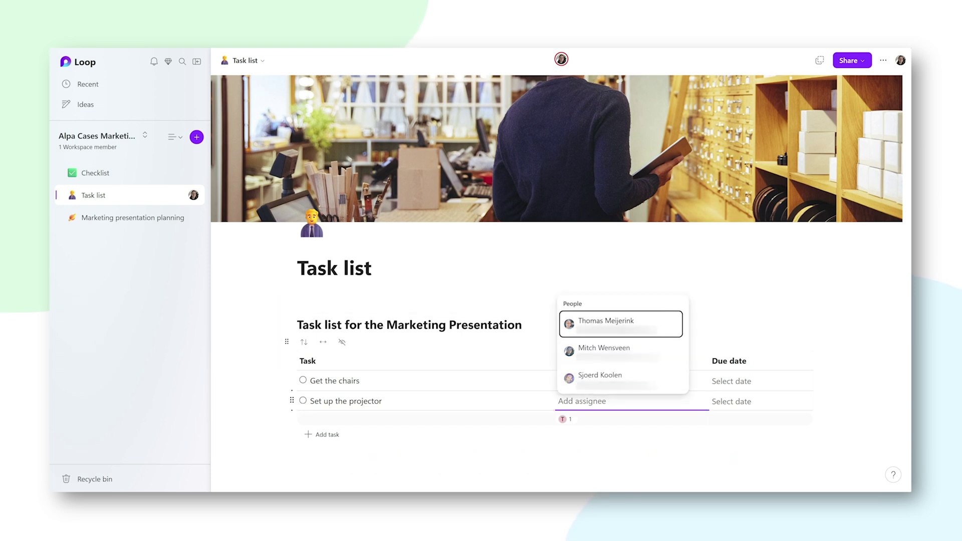
key("Return")
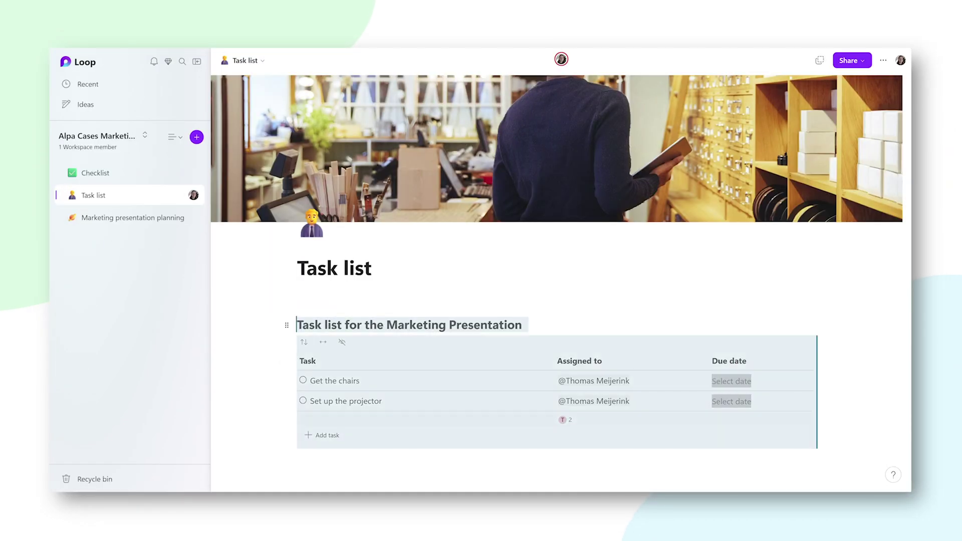
left_click(288, 329)
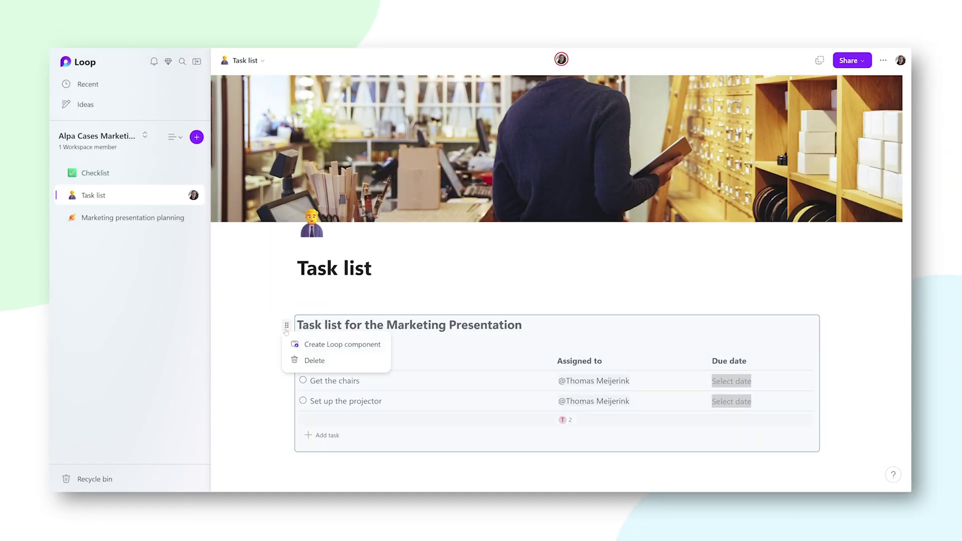
left_click(312, 345)
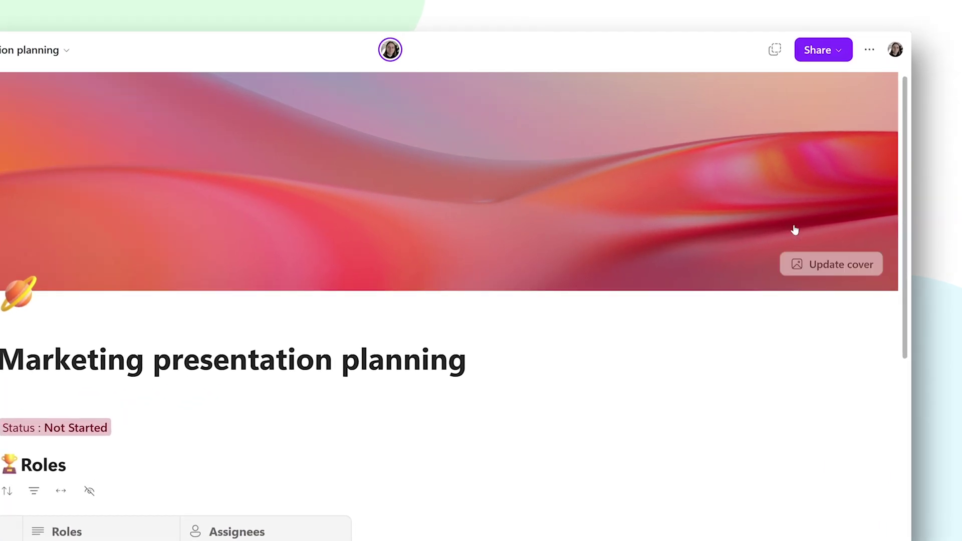
Copy the Marketing presentation planning page as a Loop component and paste it into the Teams chat.
left_click(772, 45)
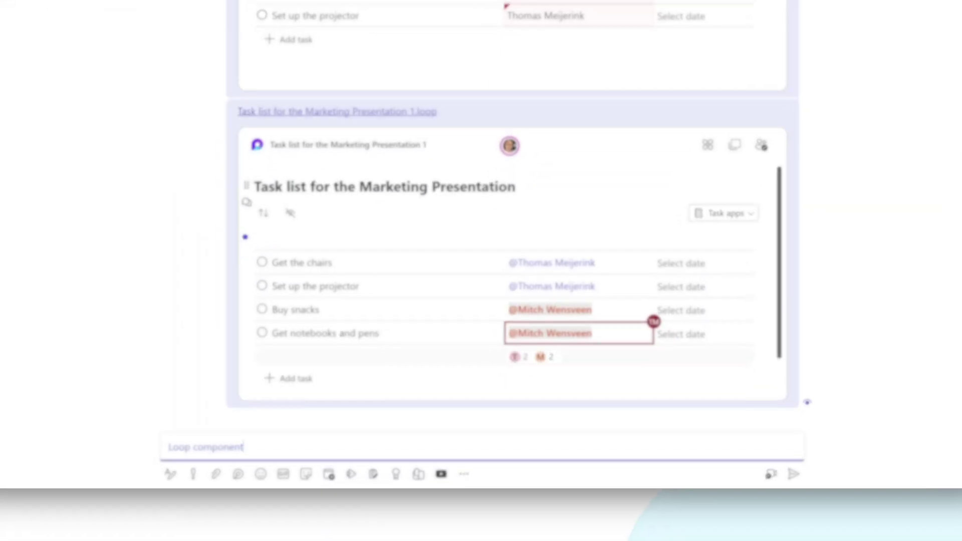
key("ctrl+v")
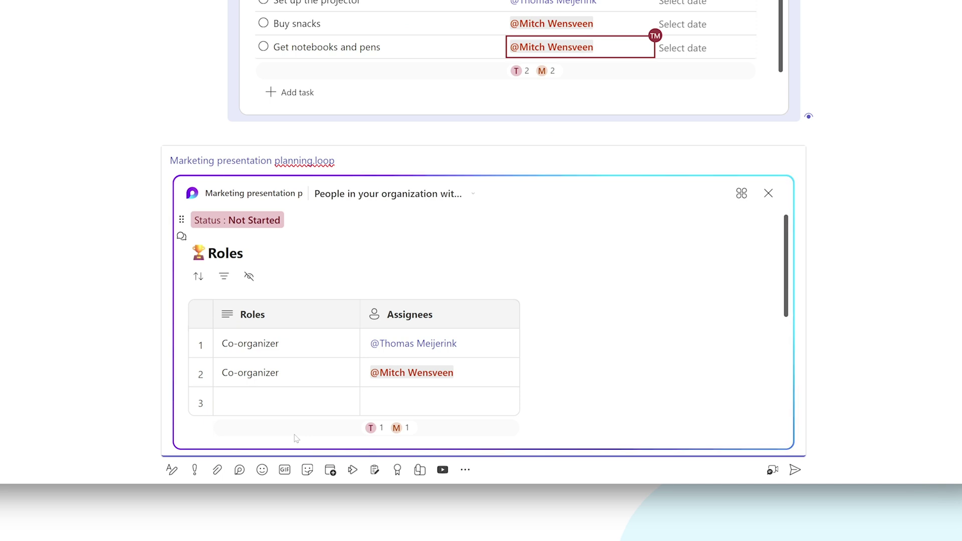
Send the Marketing presentation planning component in the chat, then type 'mpress our'.
key("Return")
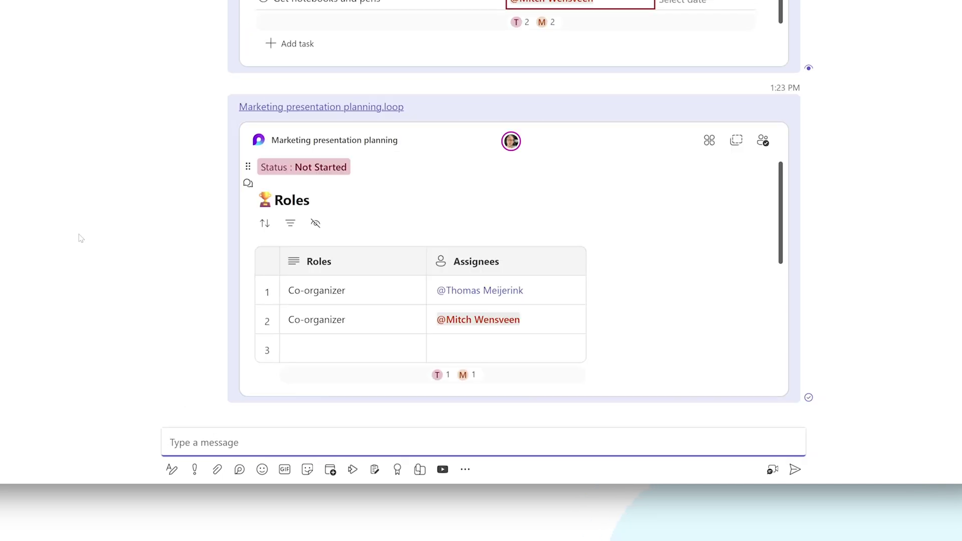
mouse_move(802, 230)
left_click_drag(783, 221, 812, 180)
type("mpress our")
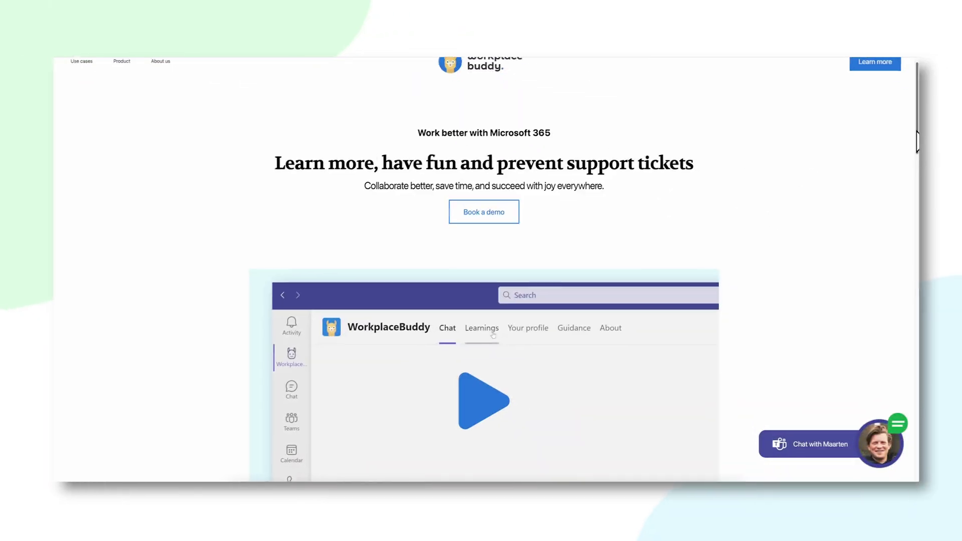
scroll(909, 186, "down", 5)
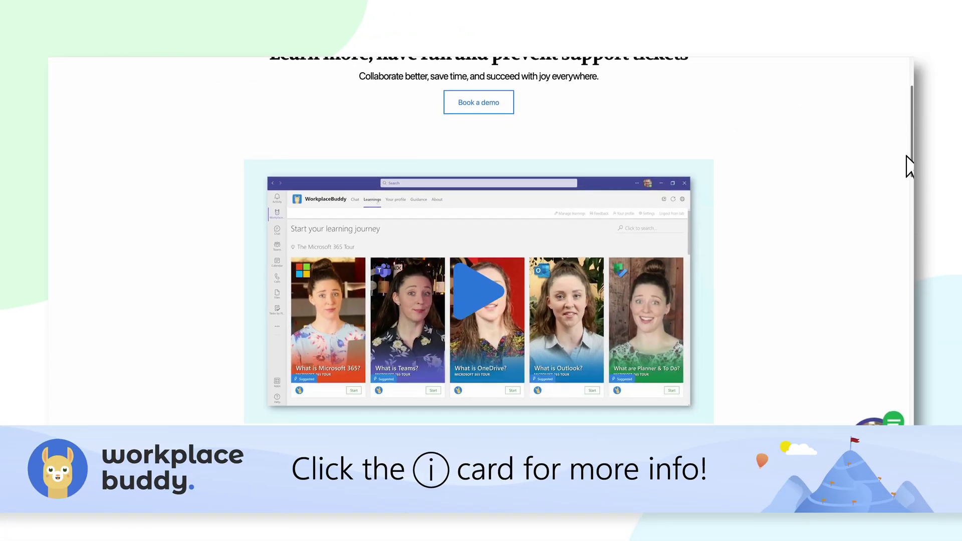
left_click_drag(906, 176, 896, 230)
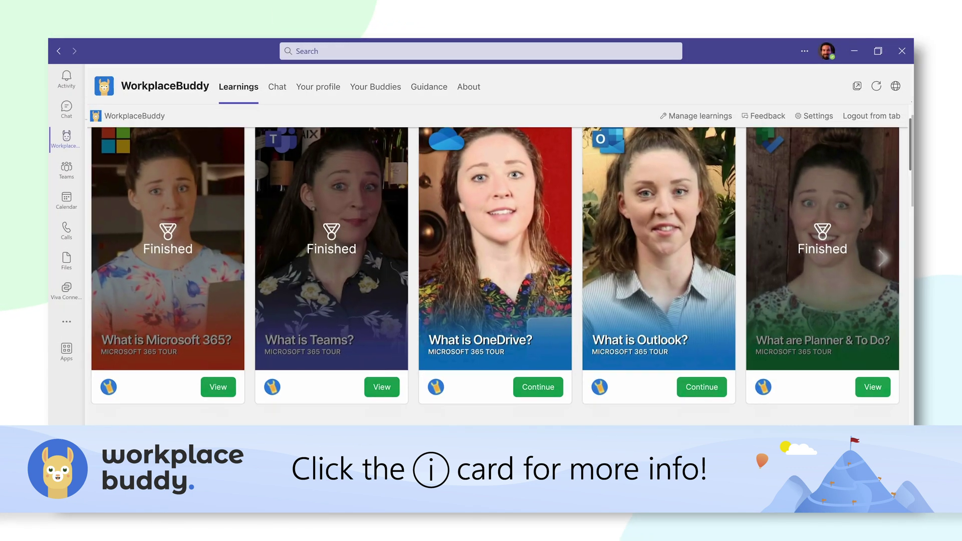
scroll(496, 271, "down", 4)
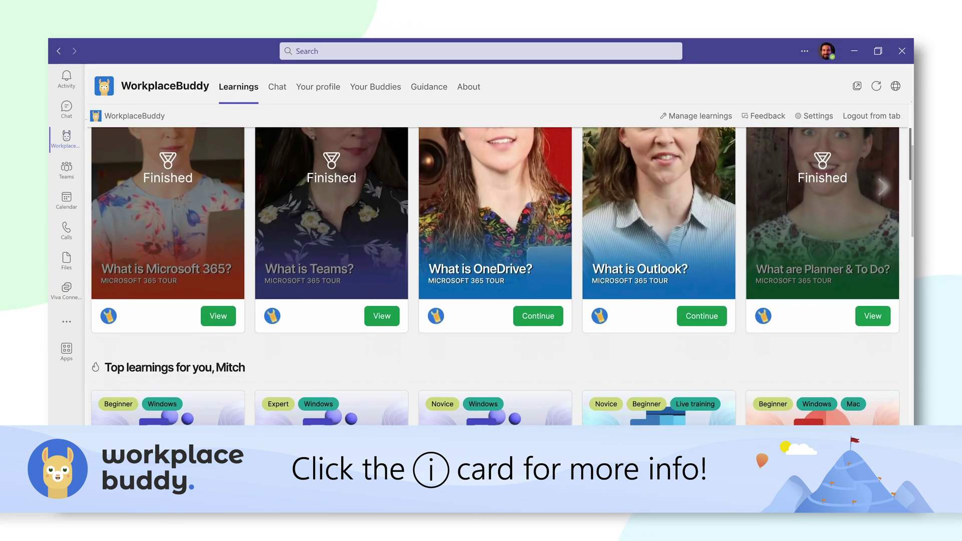
scroll(496, 271, "down", 5)
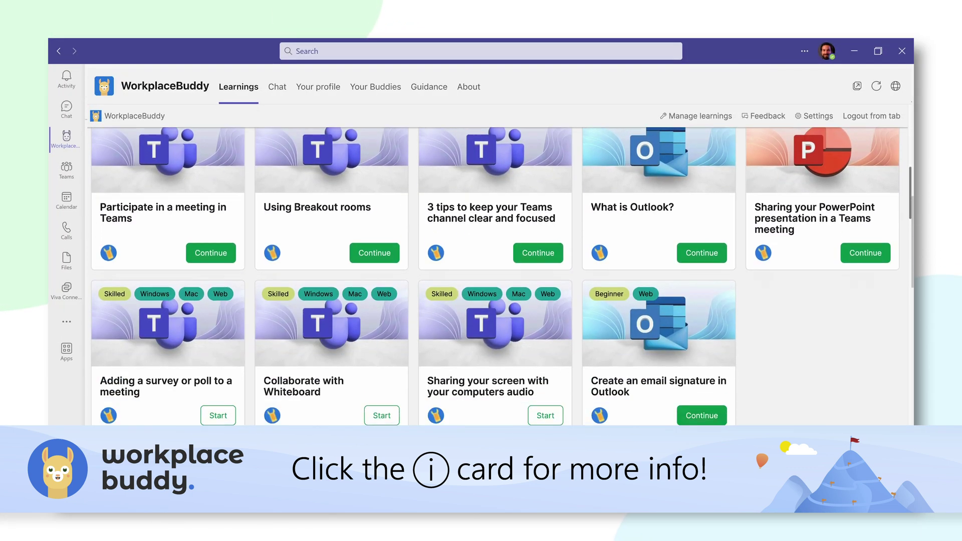
scroll(496, 271, "down", 7)
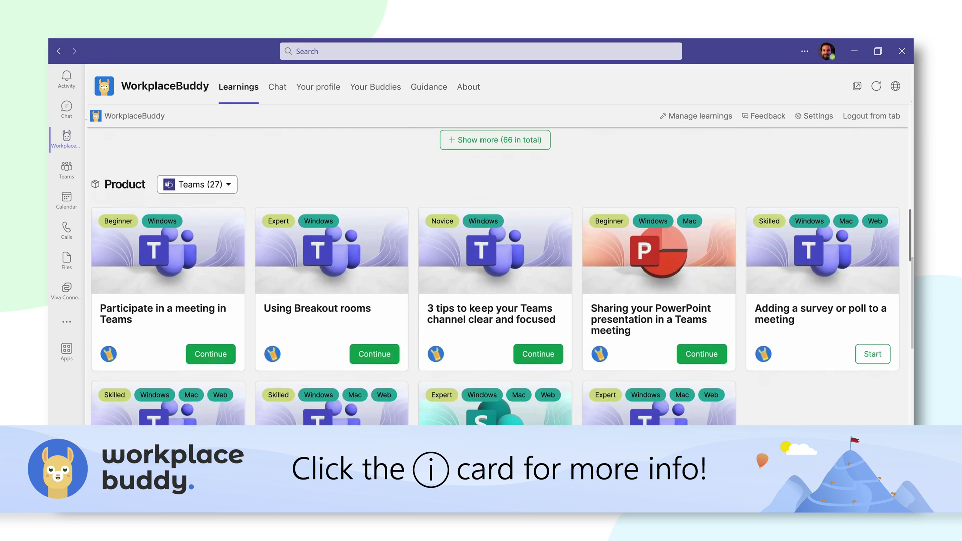
scroll(496, 271, "down", 7)
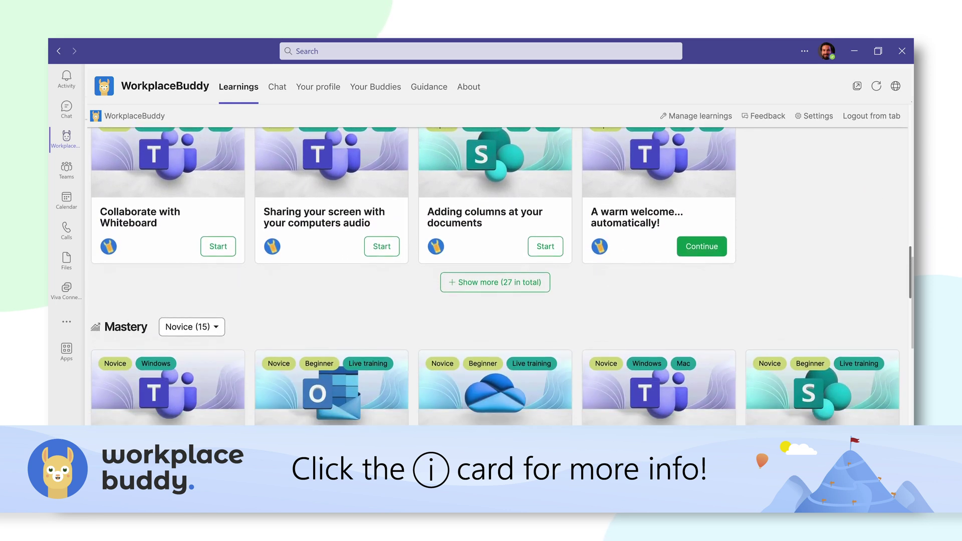
scroll(497, 271, "down", 3)
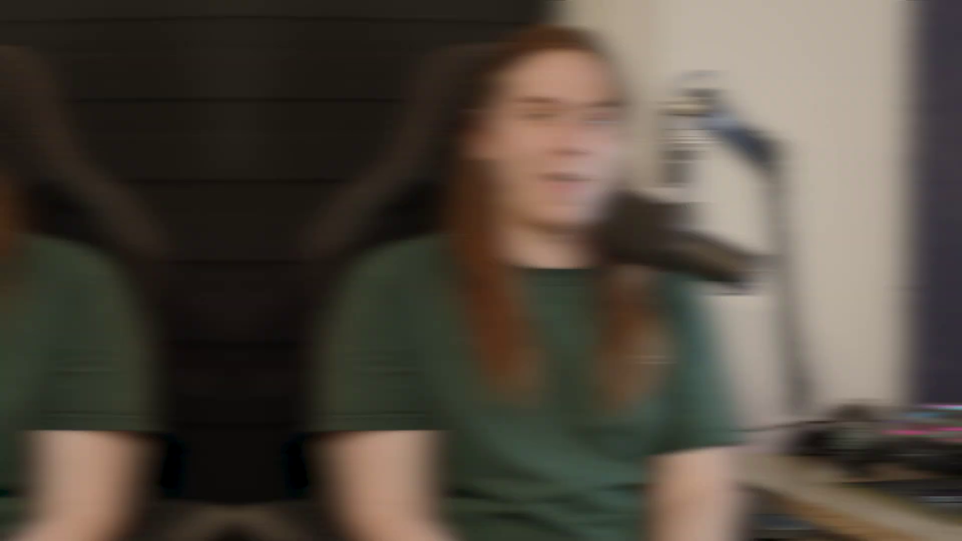